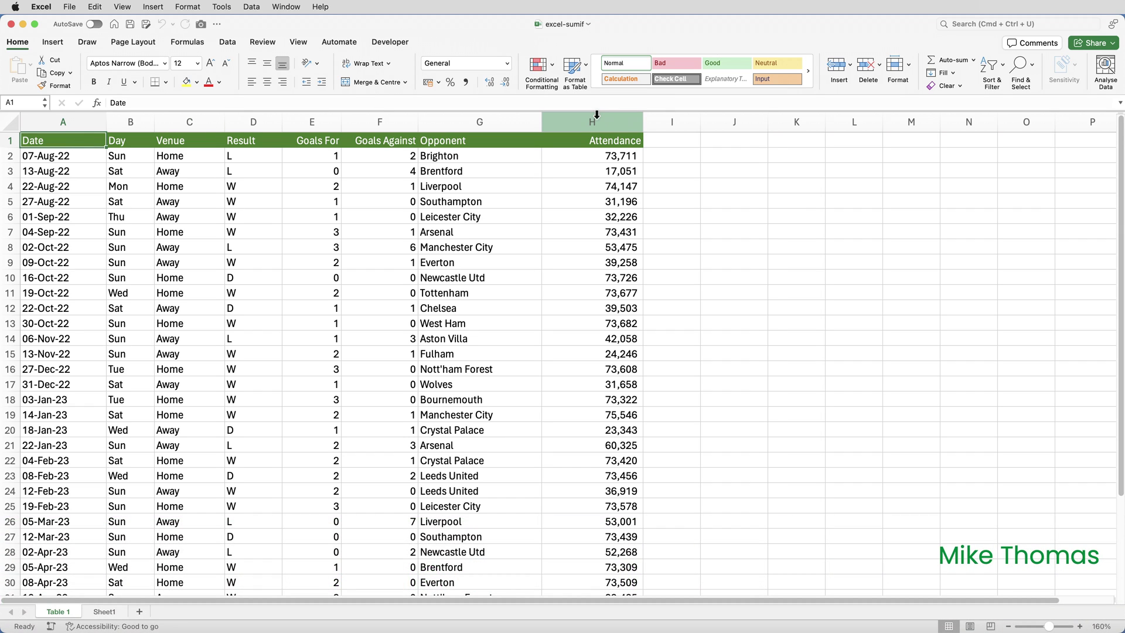
Step: Enter =SUMIF(C2:C39,"Home",E2:E39) in J1 to total home-game goals, leaving it unconfirmed
click(734, 141)
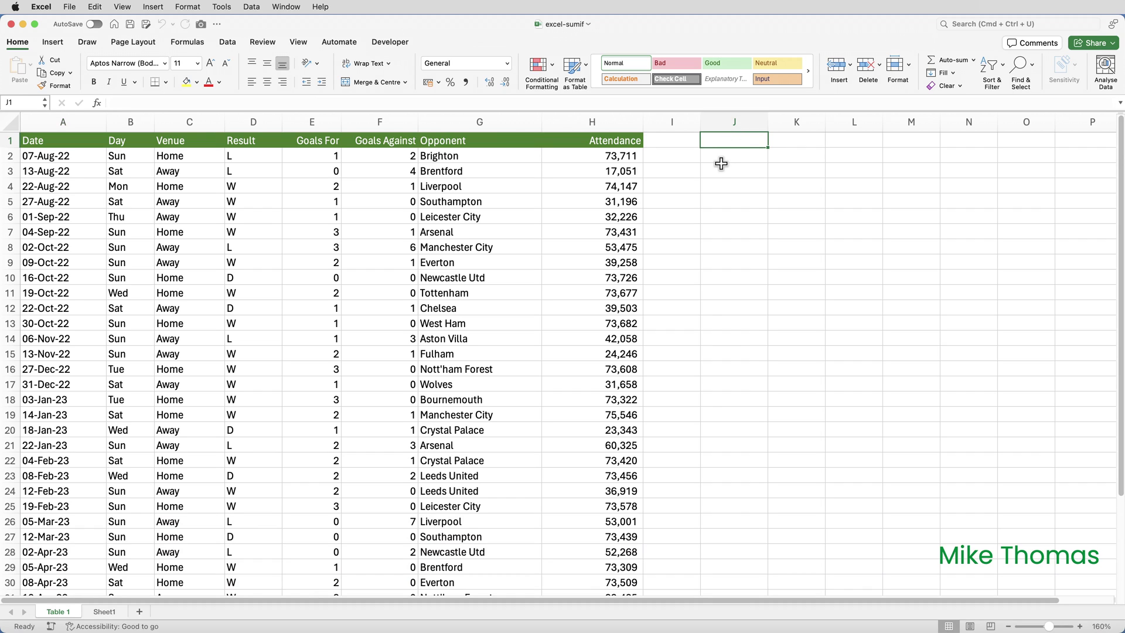
text(=SUMI)
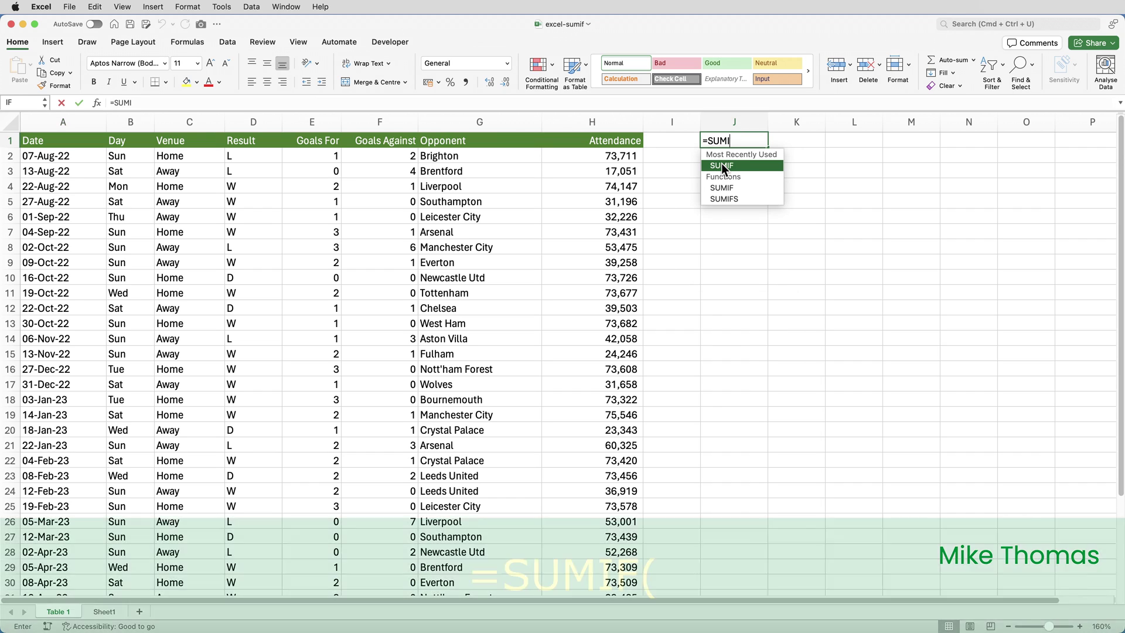
text(F()
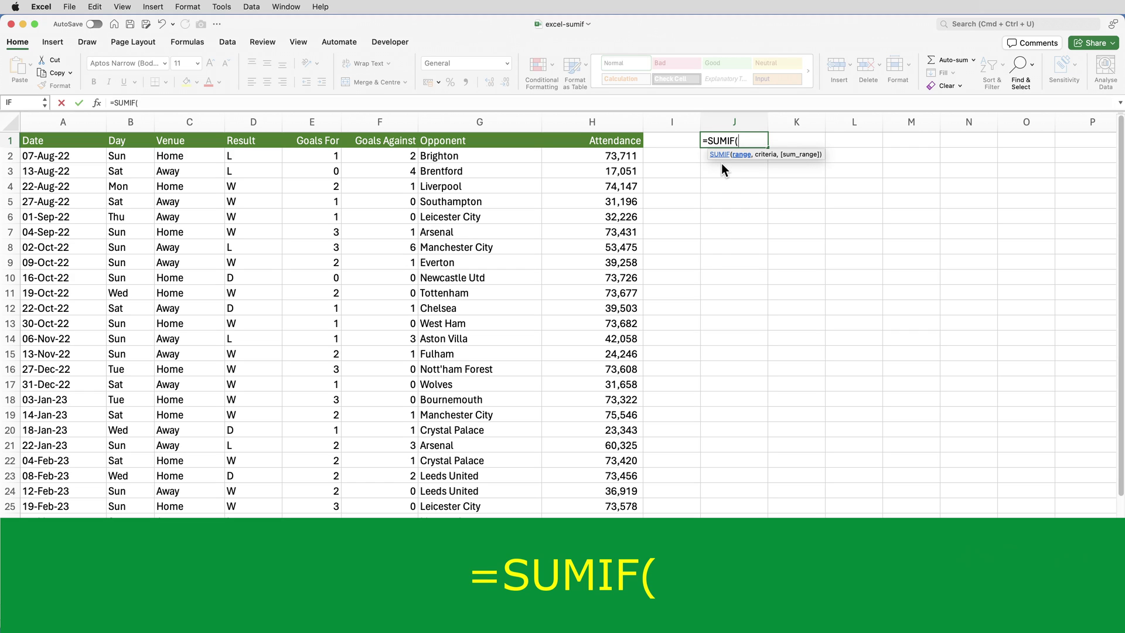
text(C2:C39)
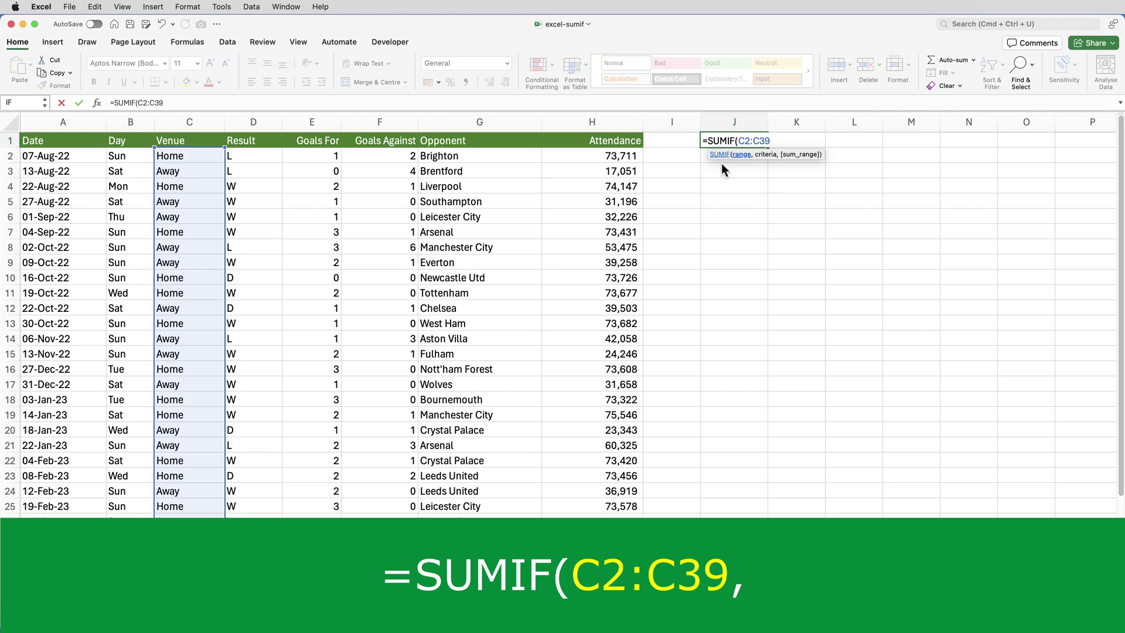
text(,"Ho)
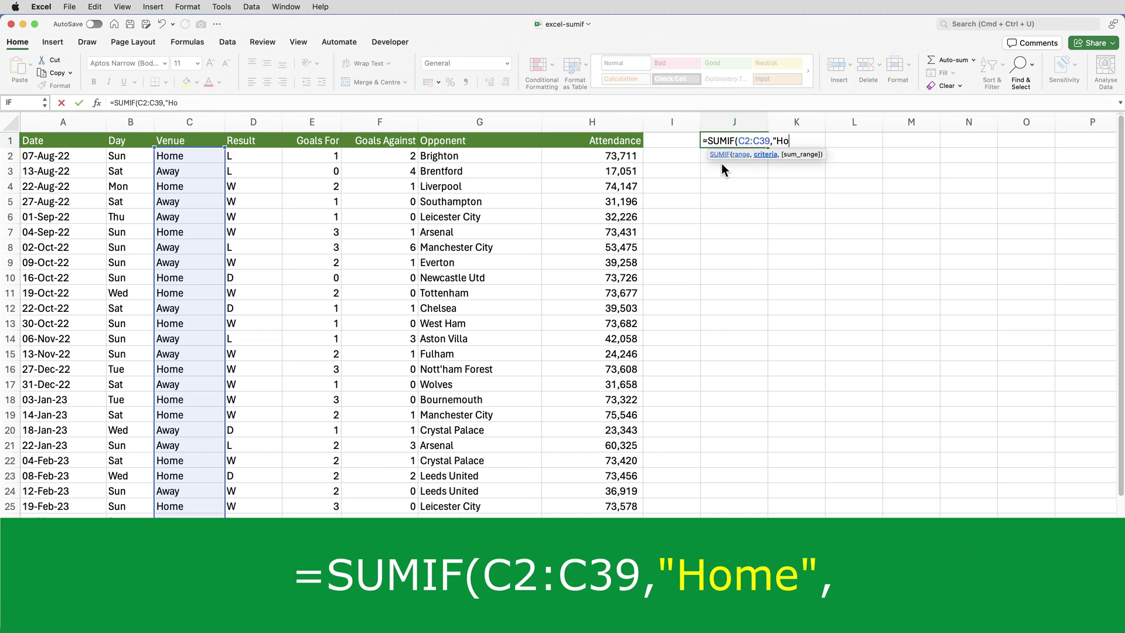
text(me",)
text(E2:E)
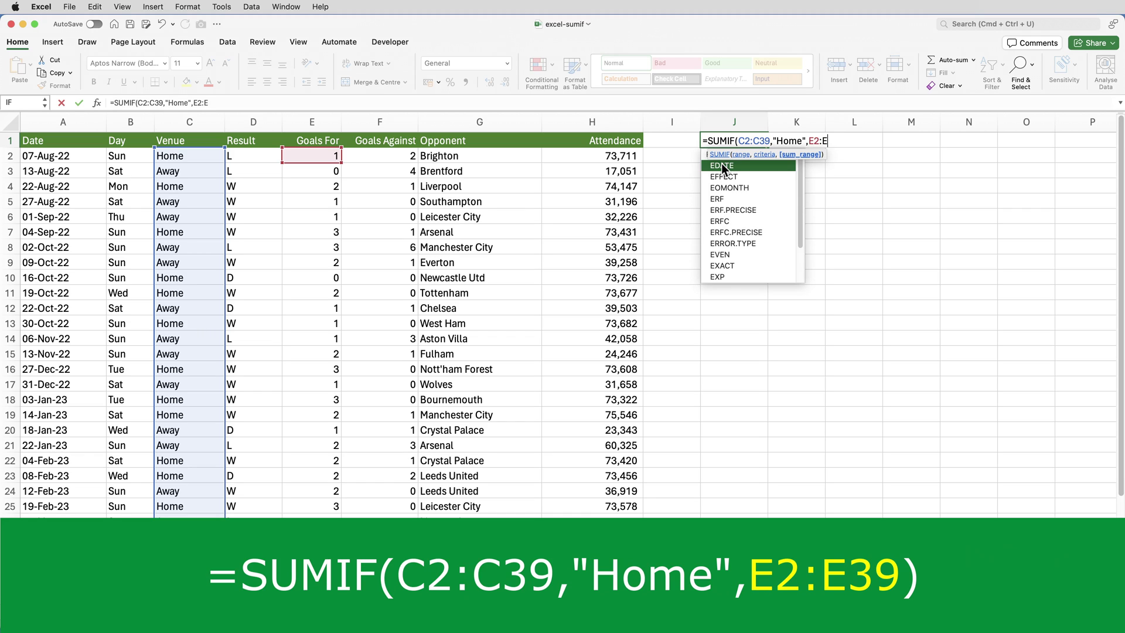
text(39)
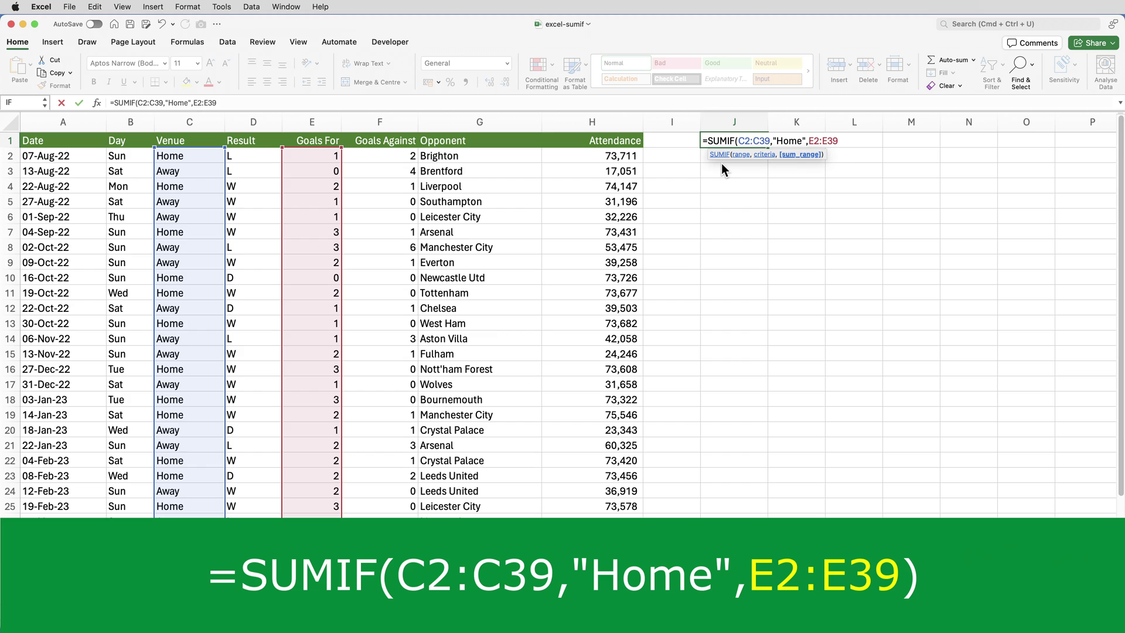
text())
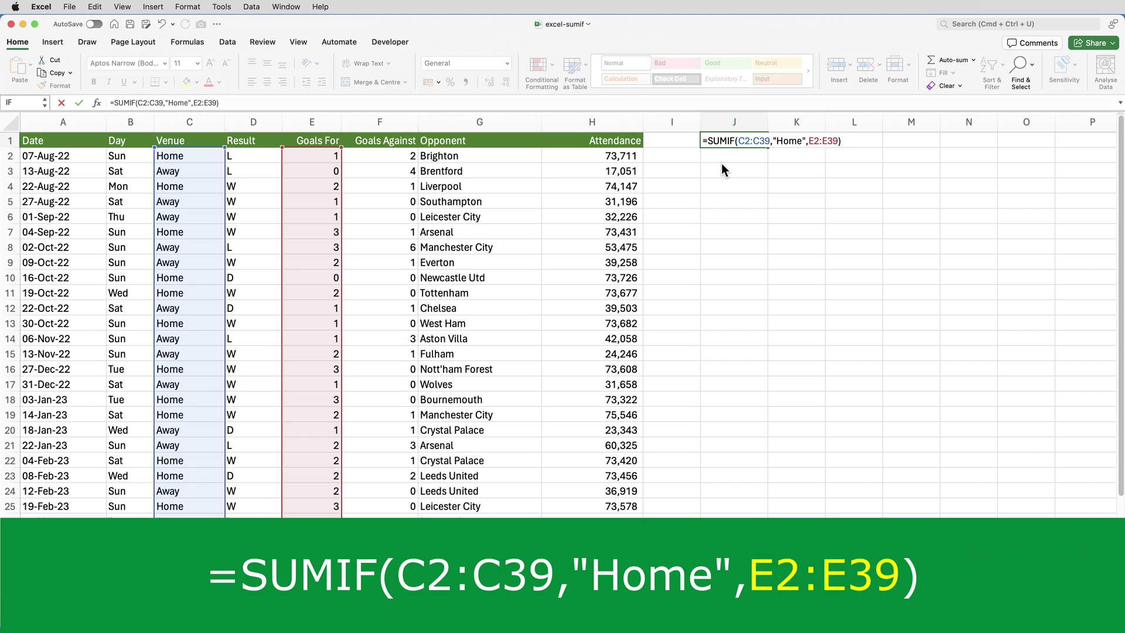
Step: Commit the J1 SUMIF formula so it returns 36 home goals
key(Return)
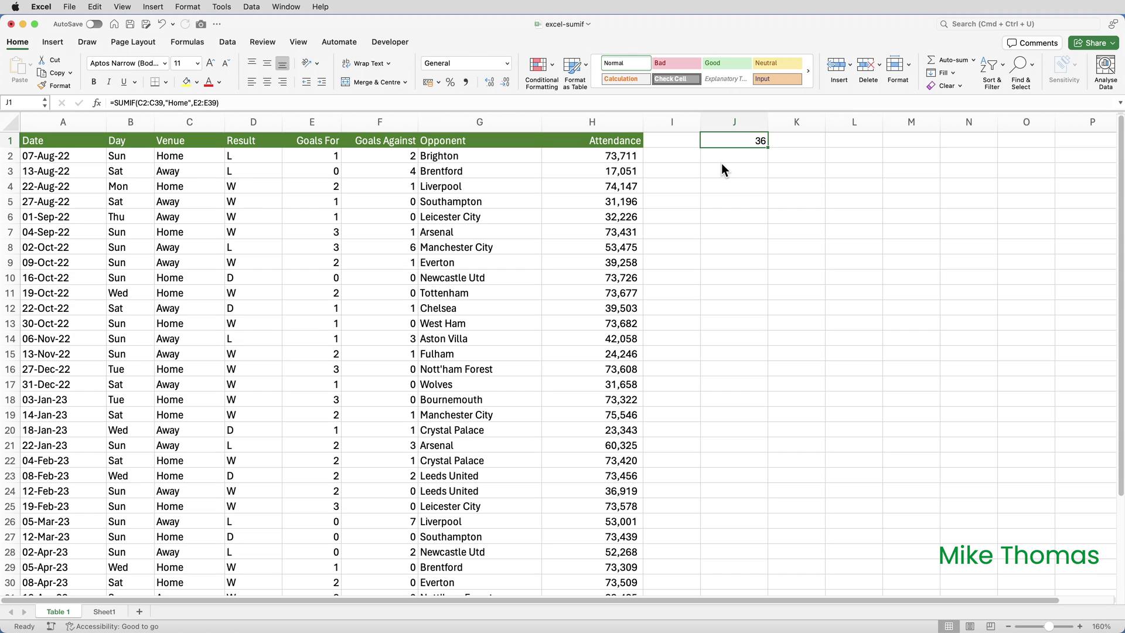
Step: Start =SUMIFS(E2:E39,C2:C39,"Home", in J2, ready for more criteria
click(725, 158)
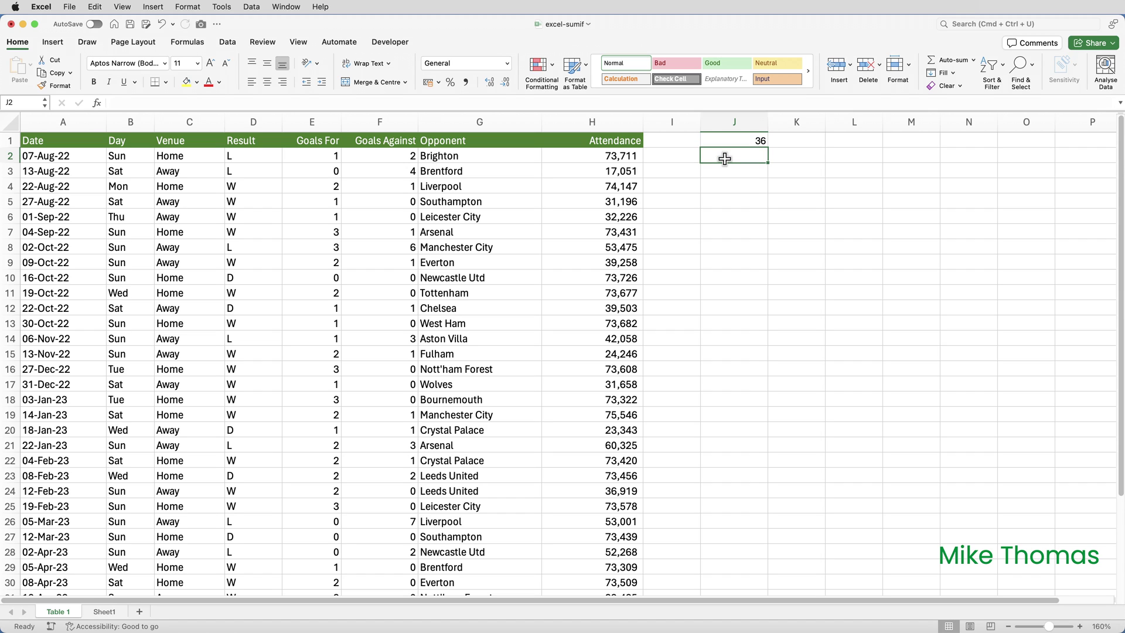
text(=SUMI)
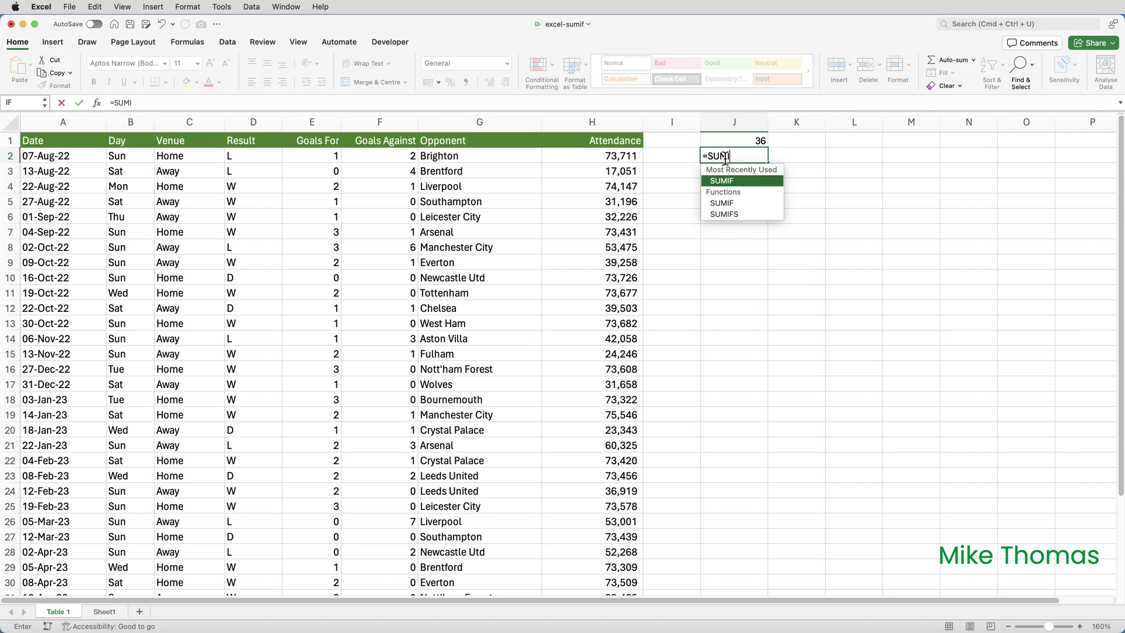
text(FS()
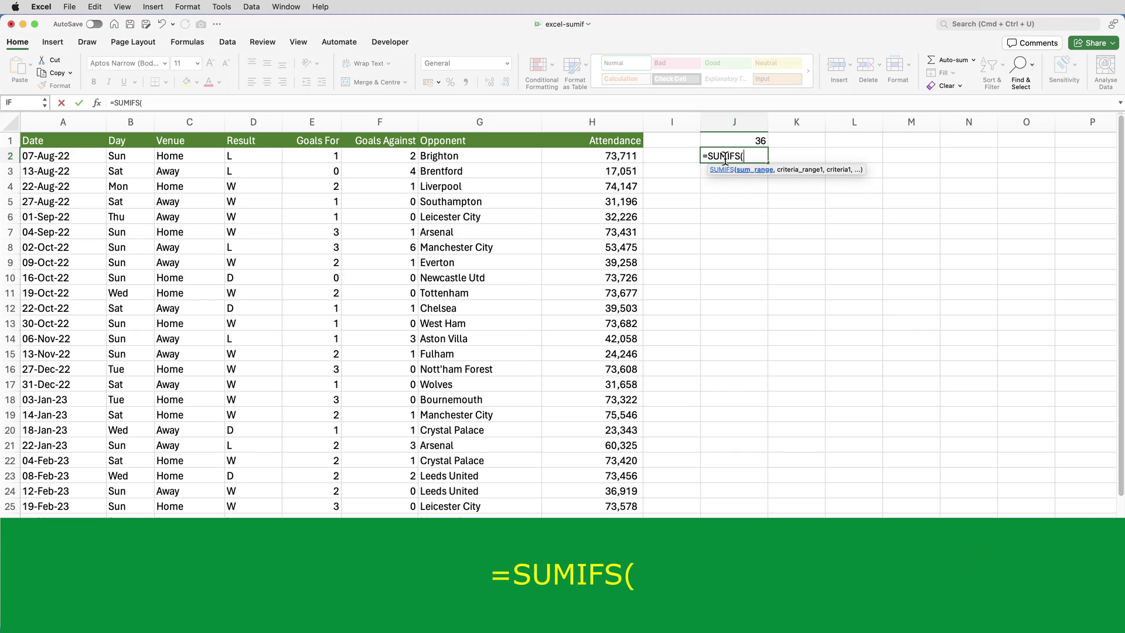
text(E2:)
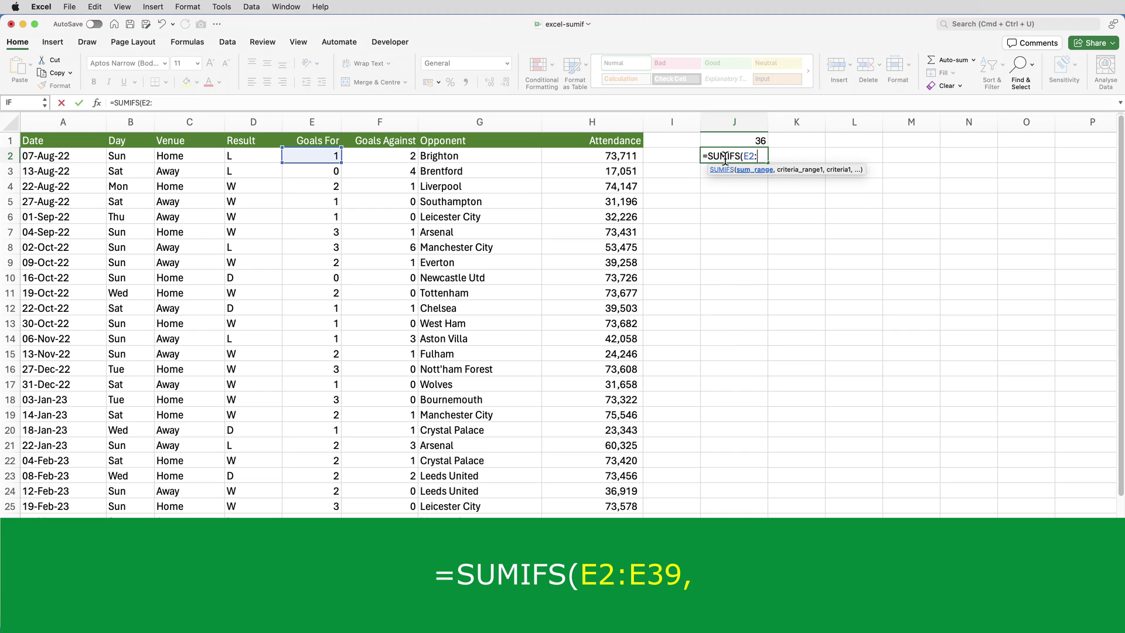
text(E39)
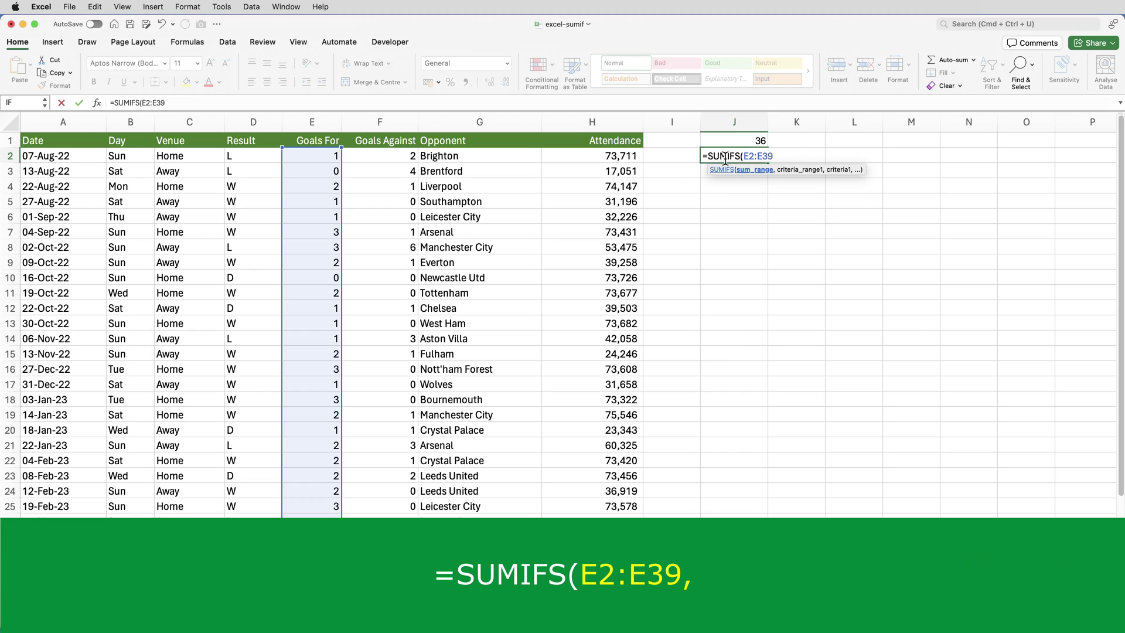
text(,)
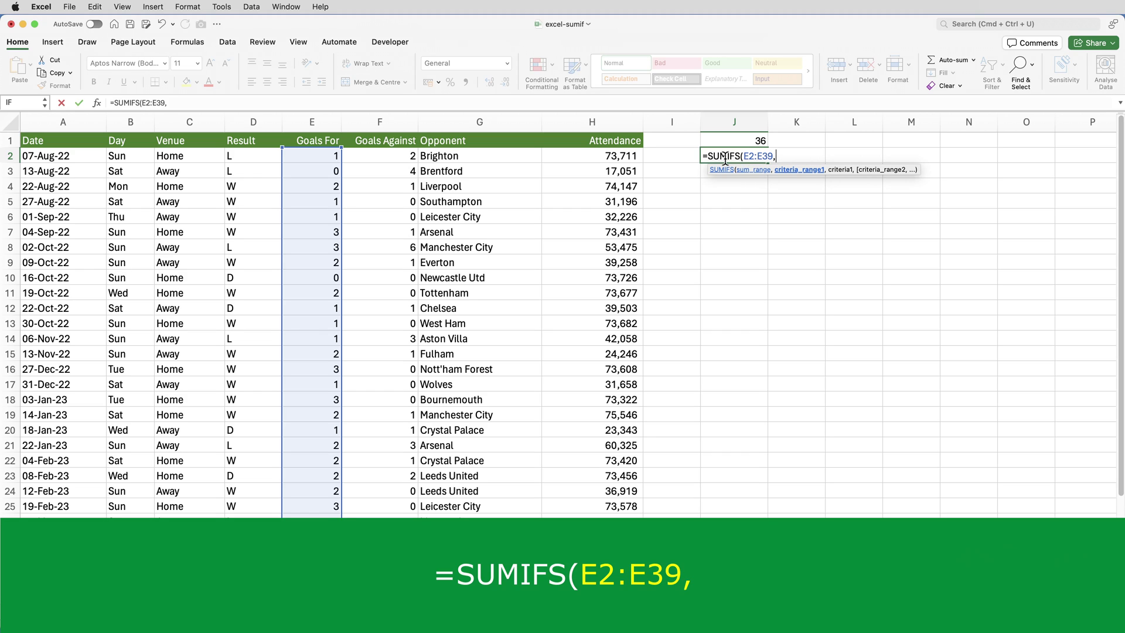
text(C)
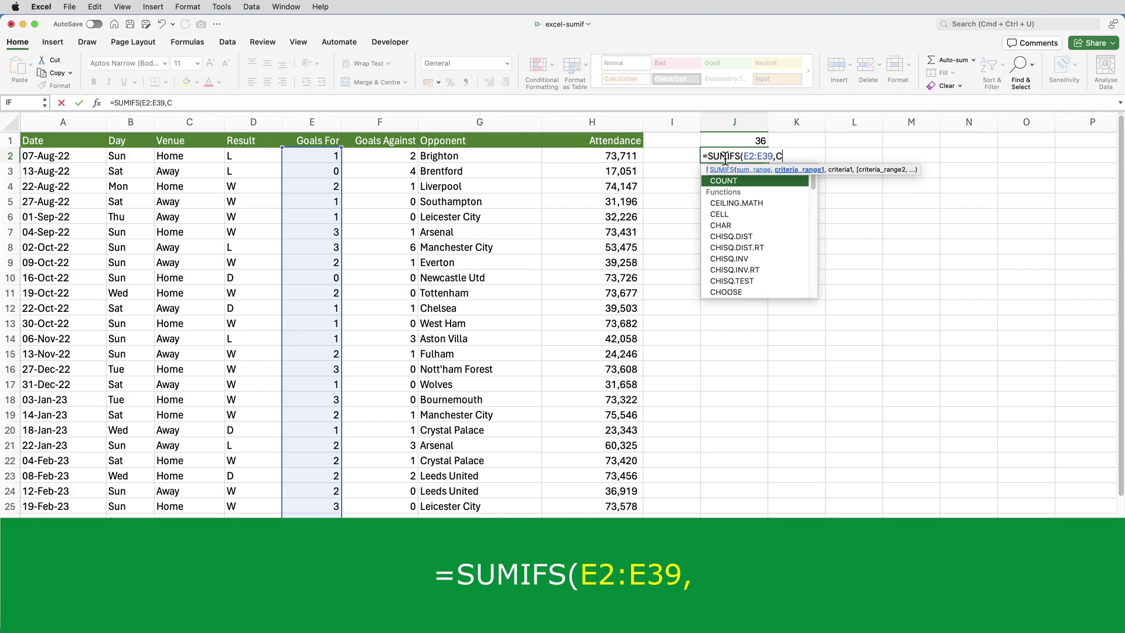
text(2)
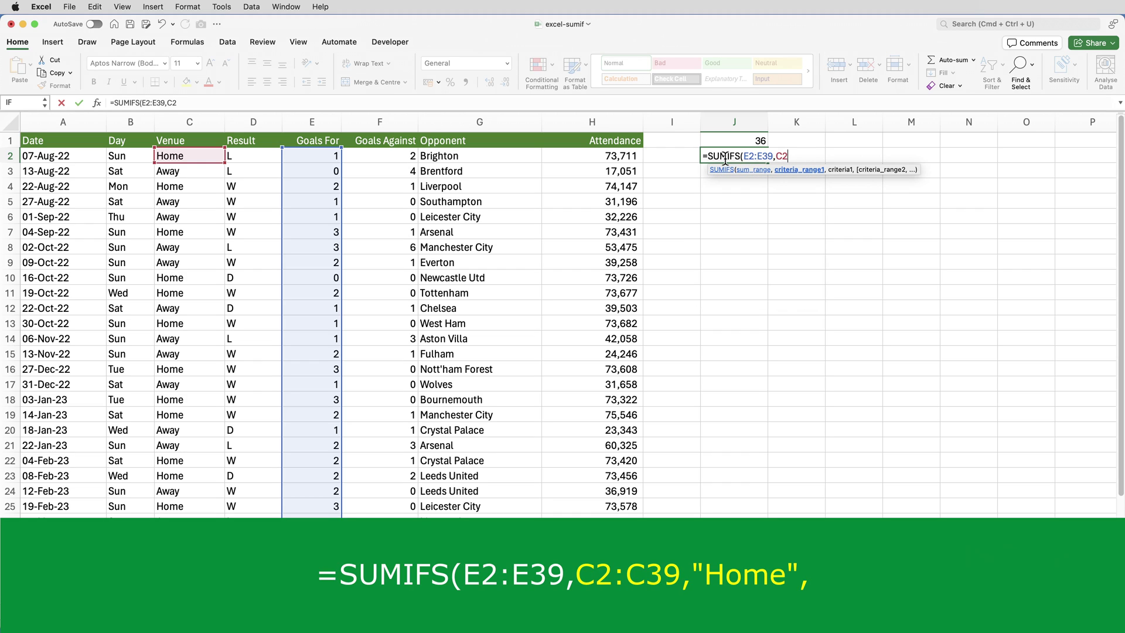
text(:C39)
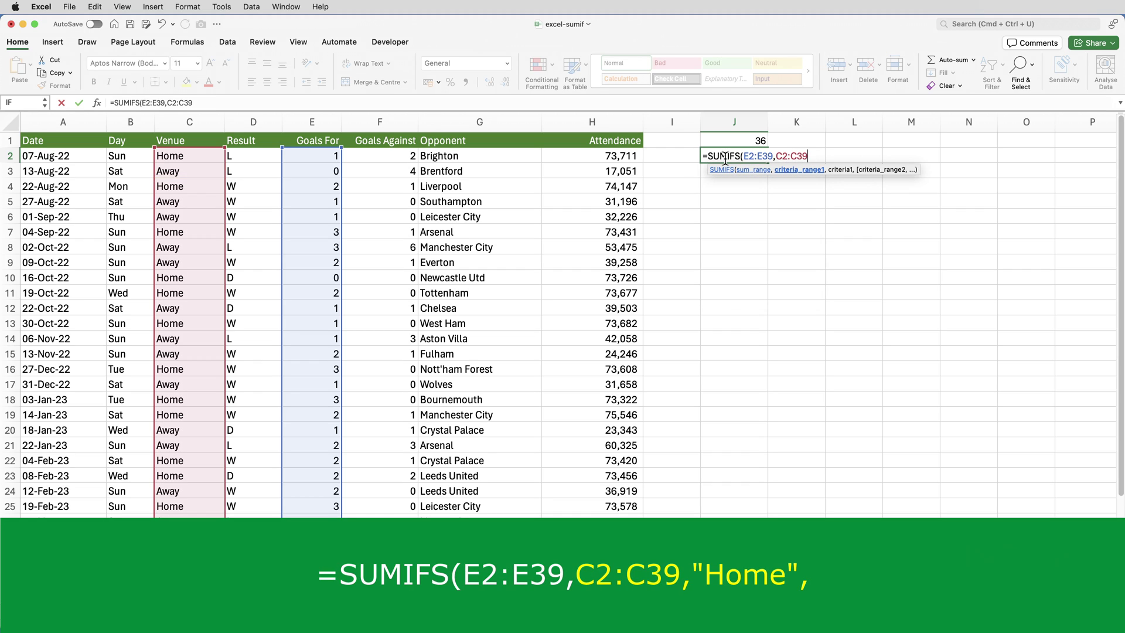
text(,)
text("Home)
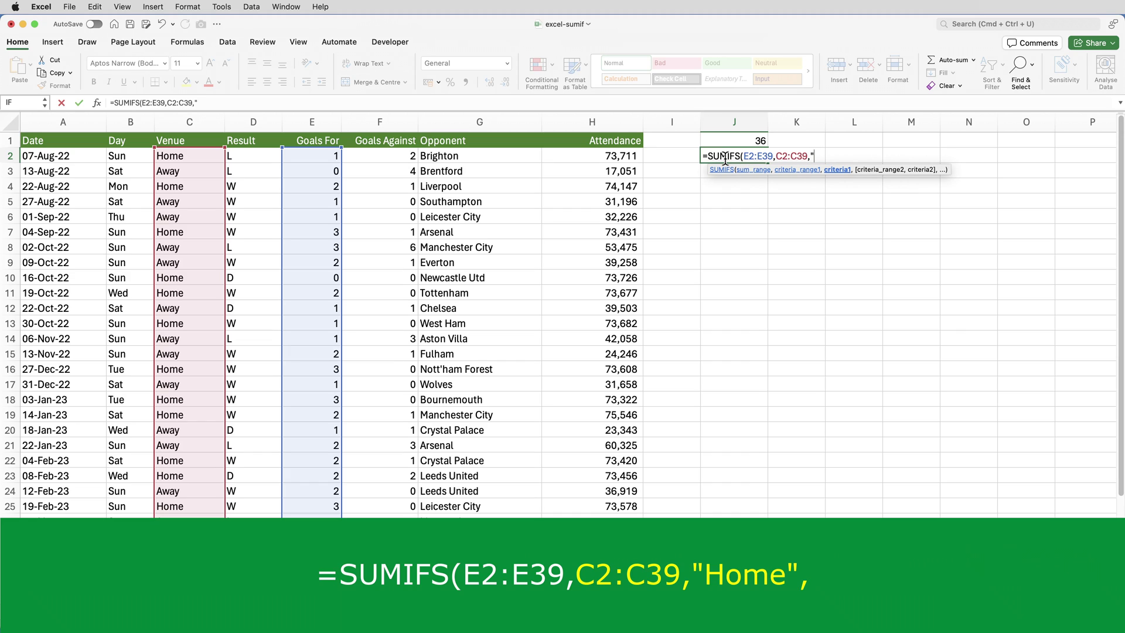
text(",)
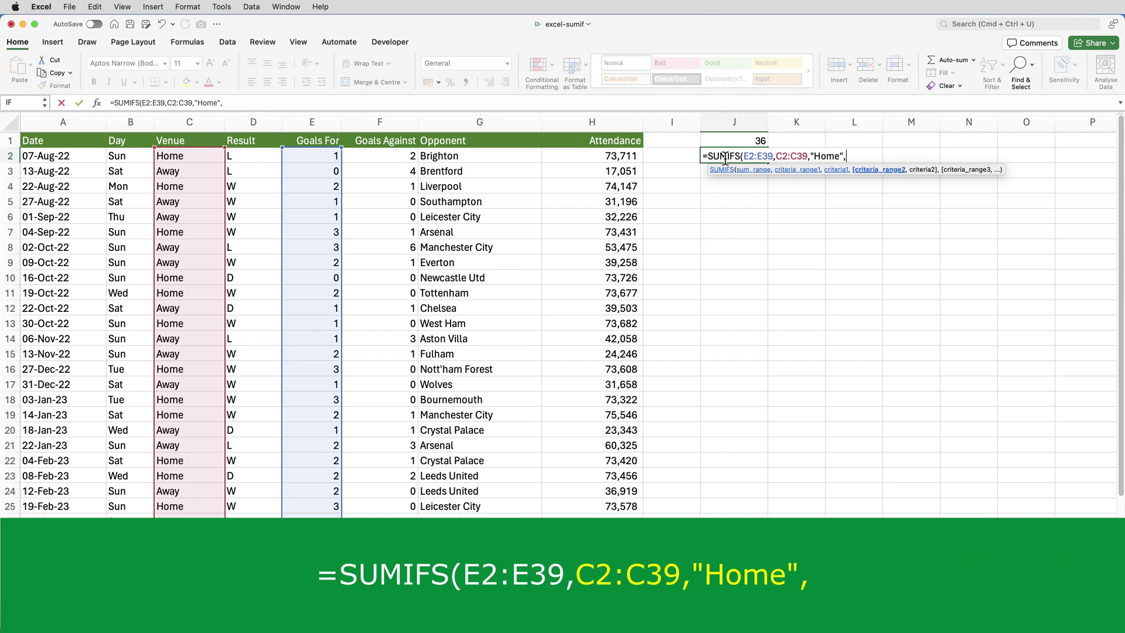
Step: Add the D2:D39 "W" and B2:B39 "Sun" criteria to J2's SUMIFS and close the bracket
text(D)
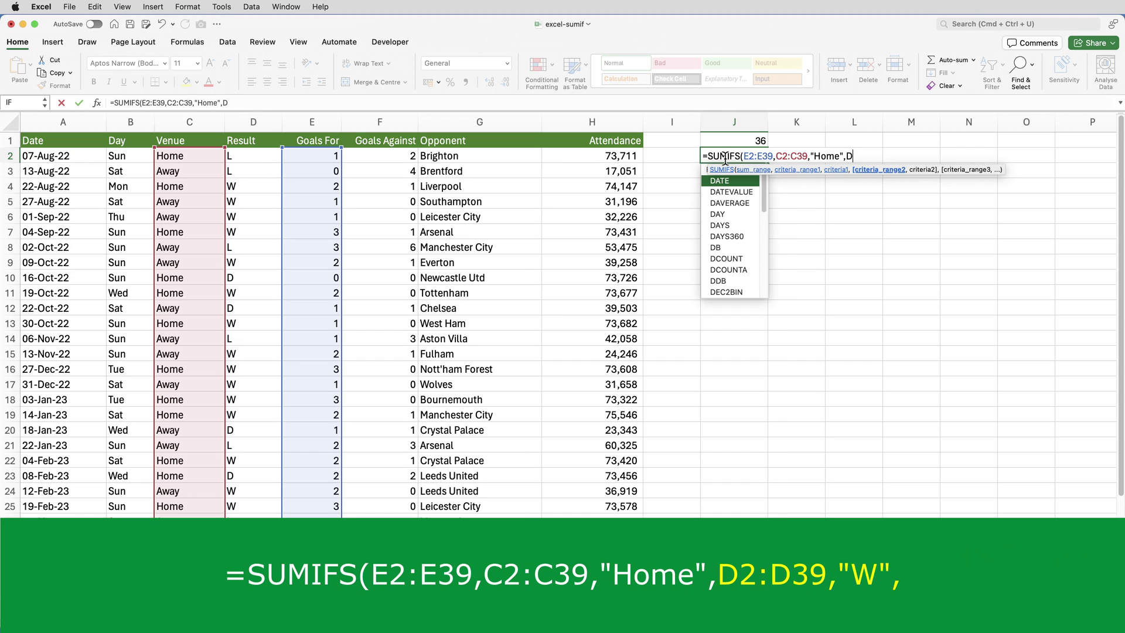
text(2:D)
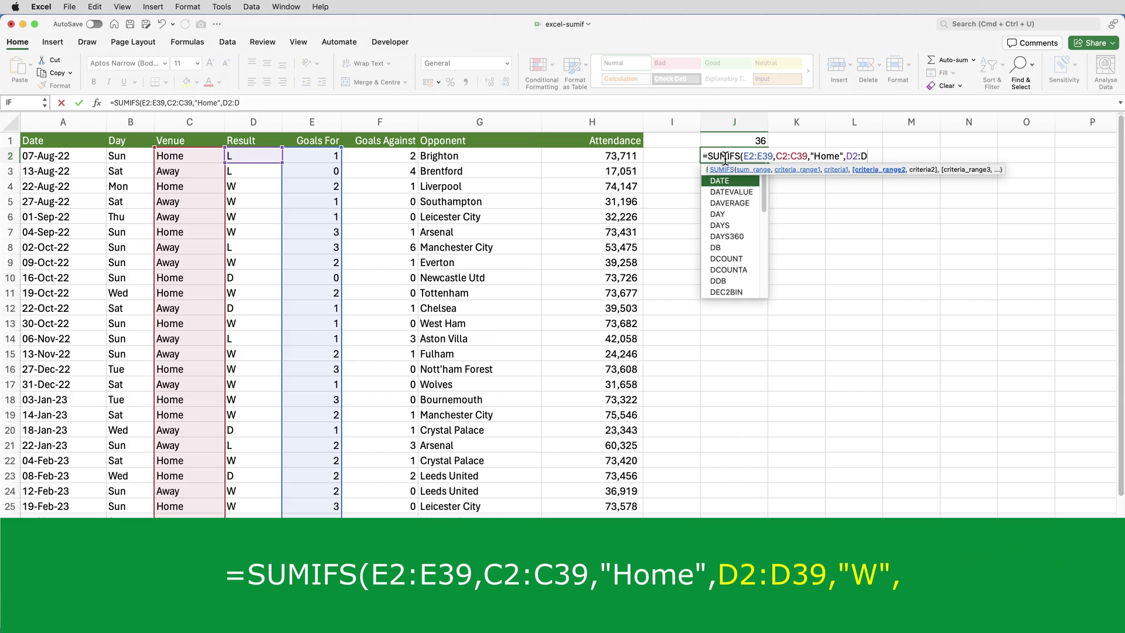
text(39)
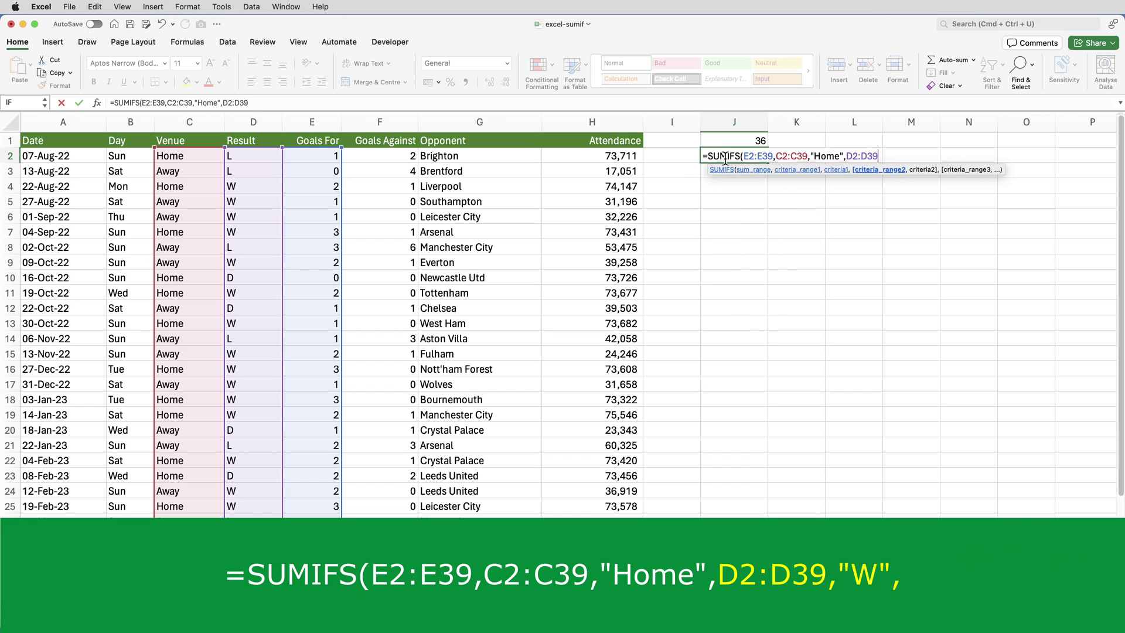
text(,")
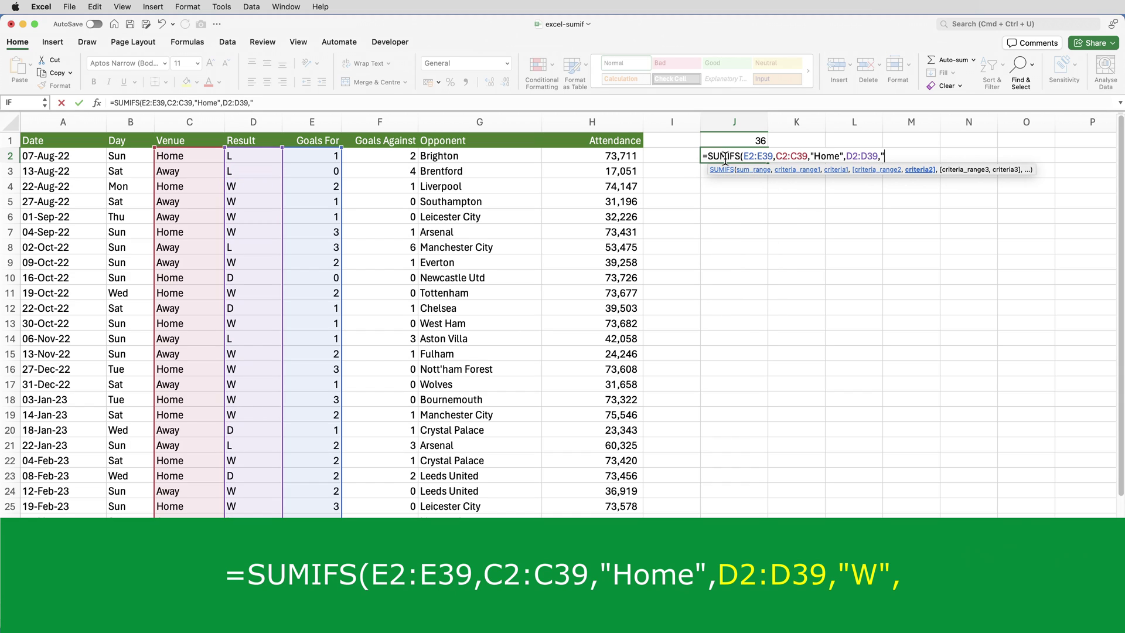
text(W",)
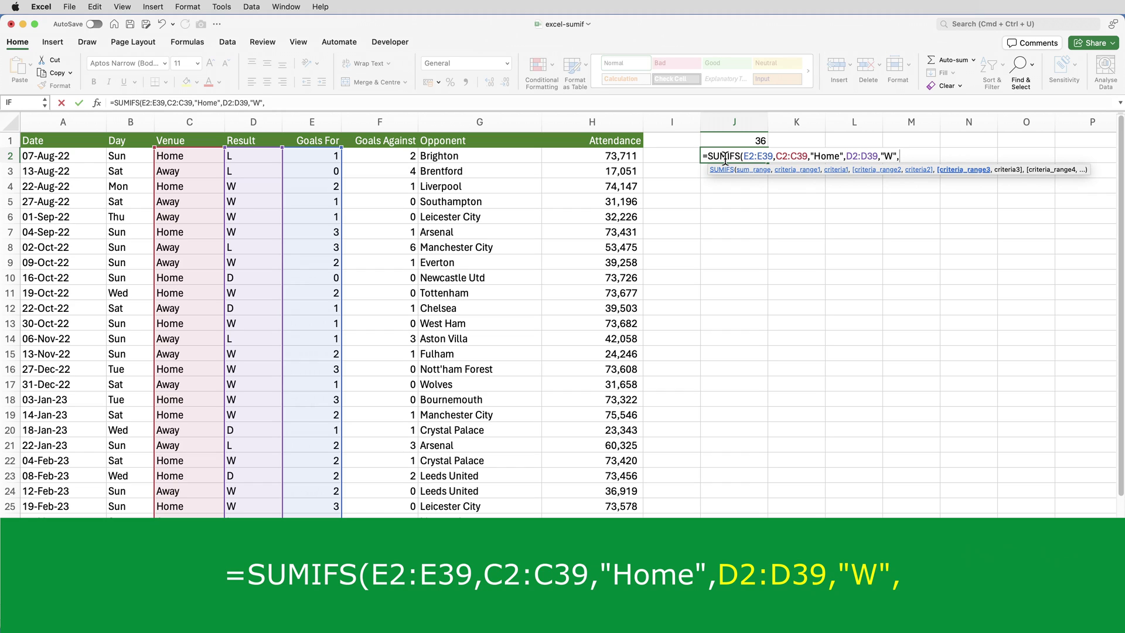
text(B)
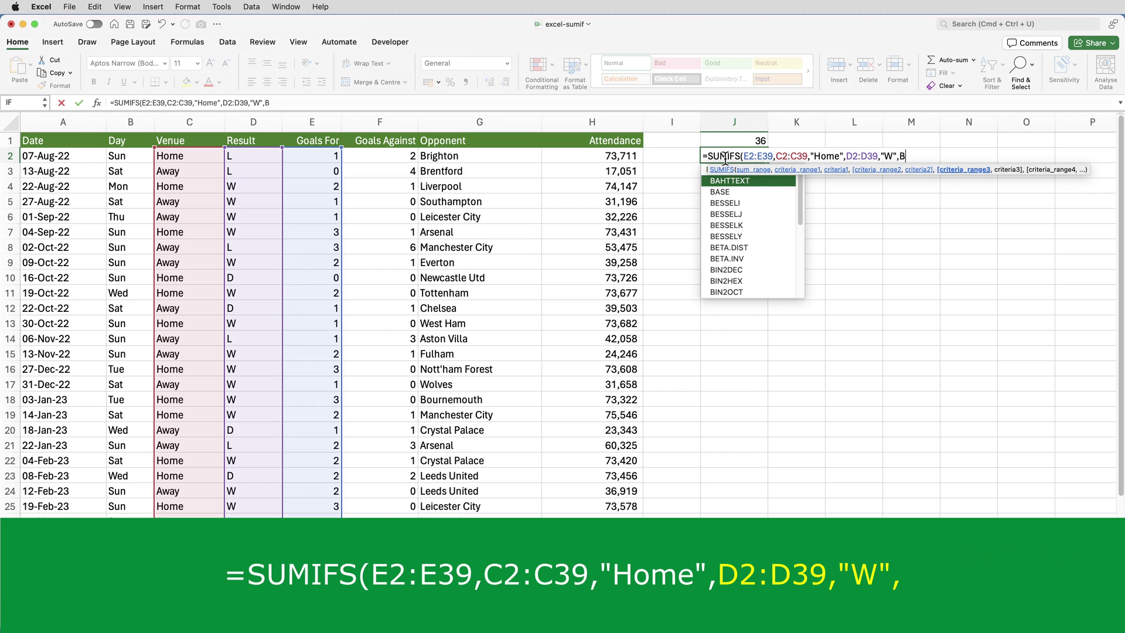
text(2:B39)
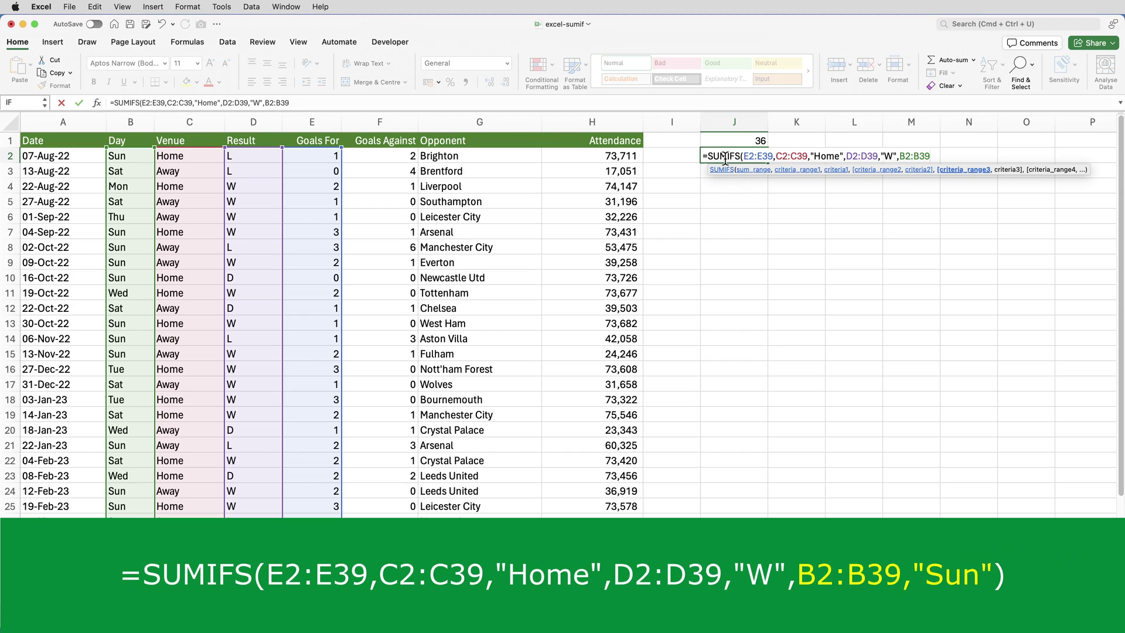
text(,)
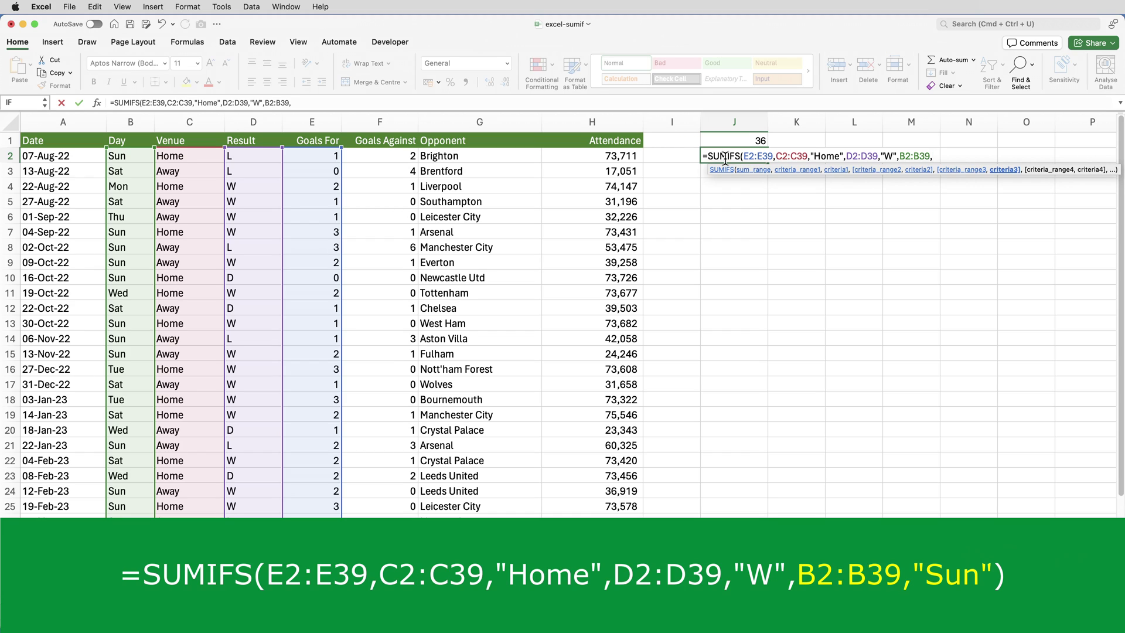
text("Sun"))
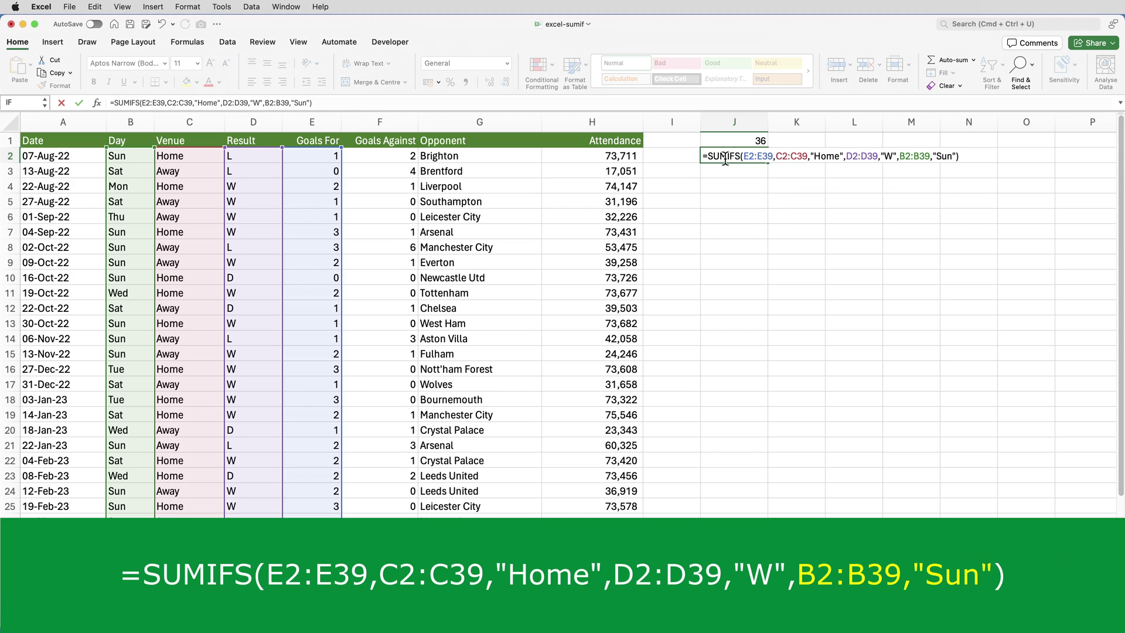
Step: Commit the J2 SUMIFS formula, which returns 10 goals for Sunday home wins
key(ctrl+Return)
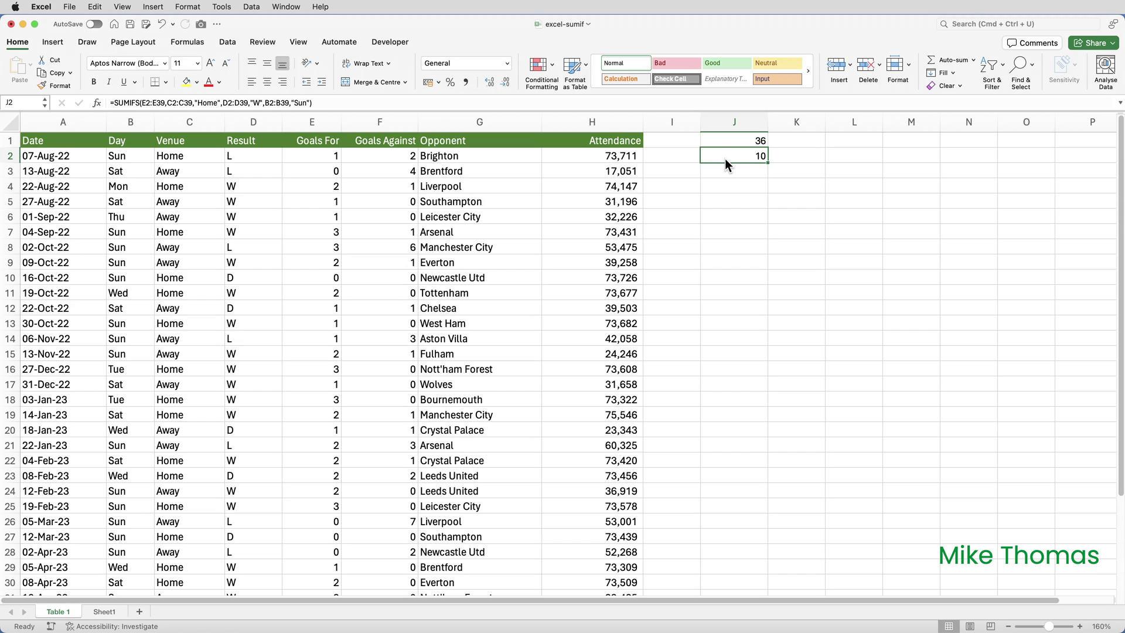
Step: Type =SUMIFS(E2:E39,C2:C39,"Home") into J3 without confirming it
click(727, 171)
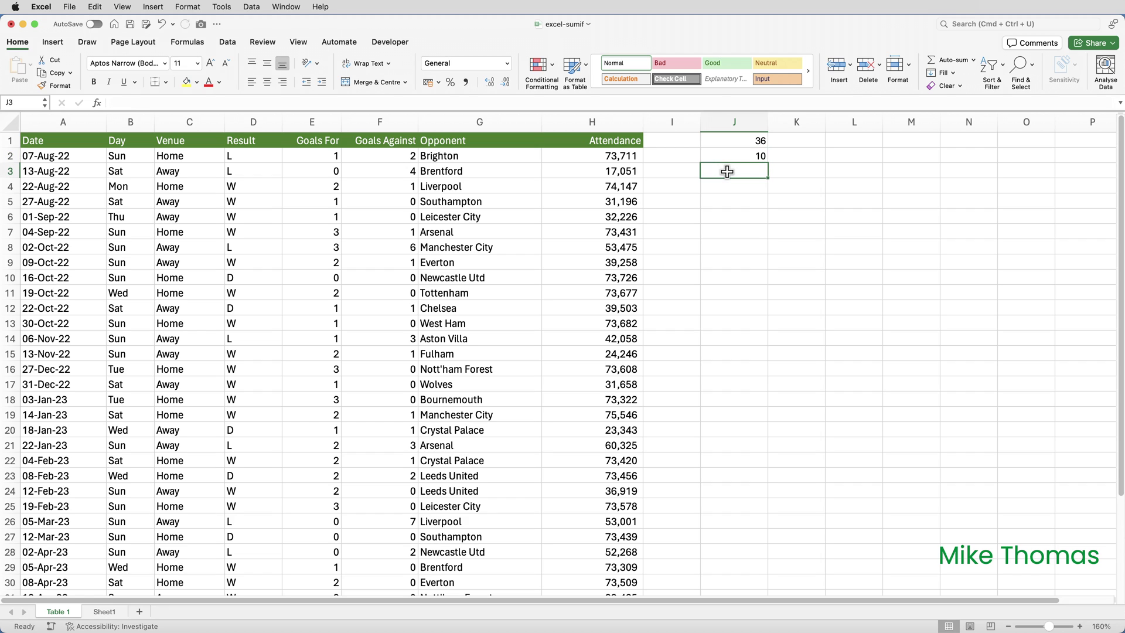
text(=S)
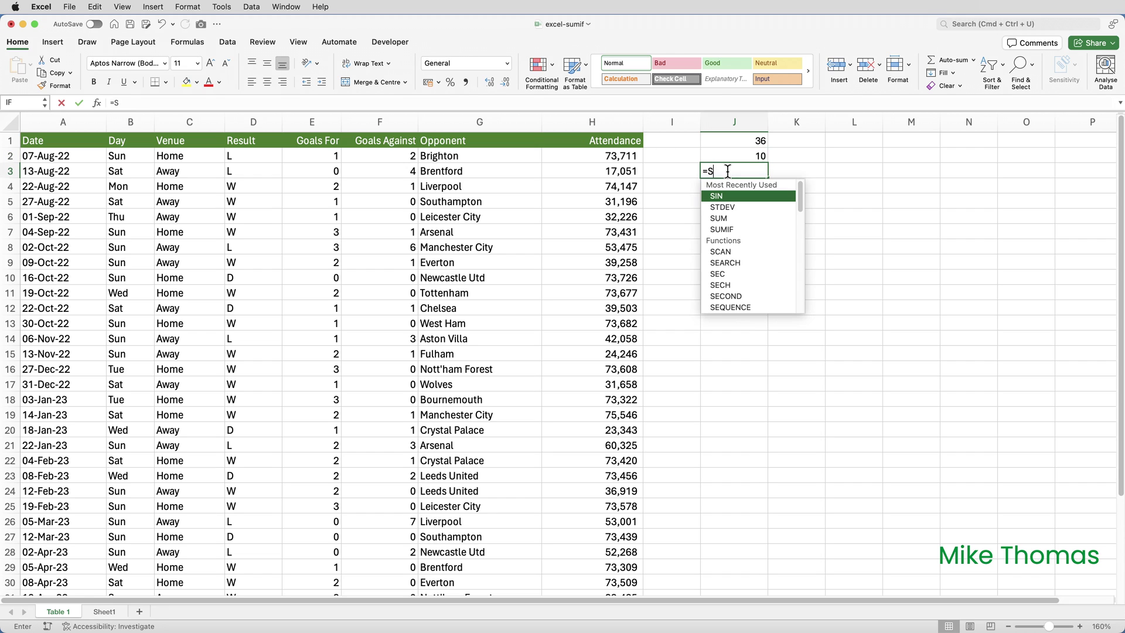
text(UMIFS()
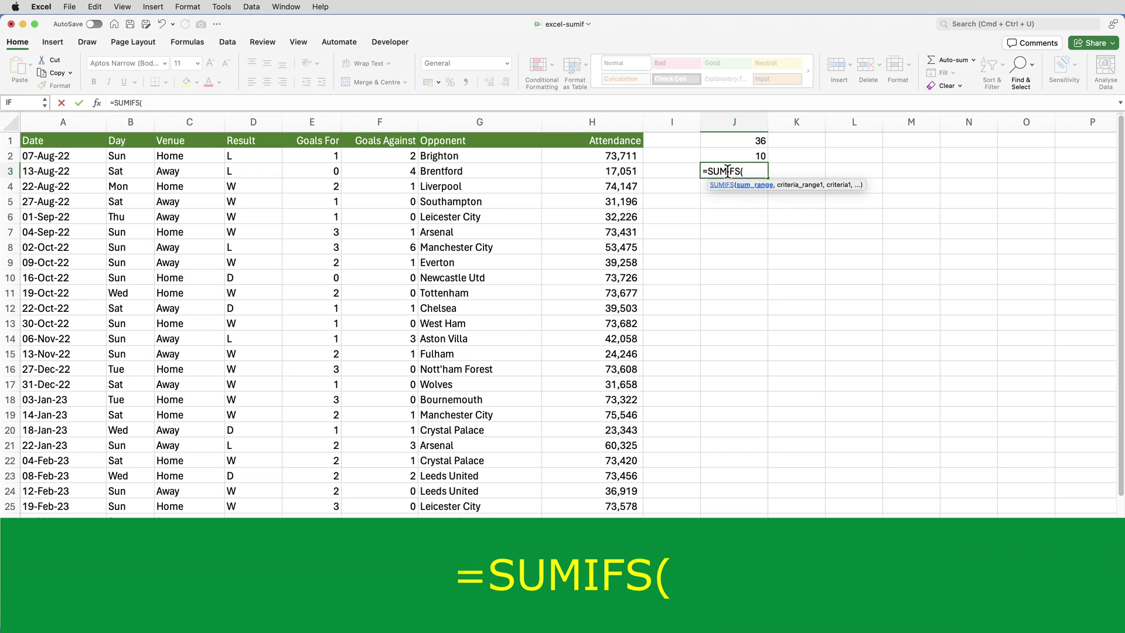
text(E2:E)
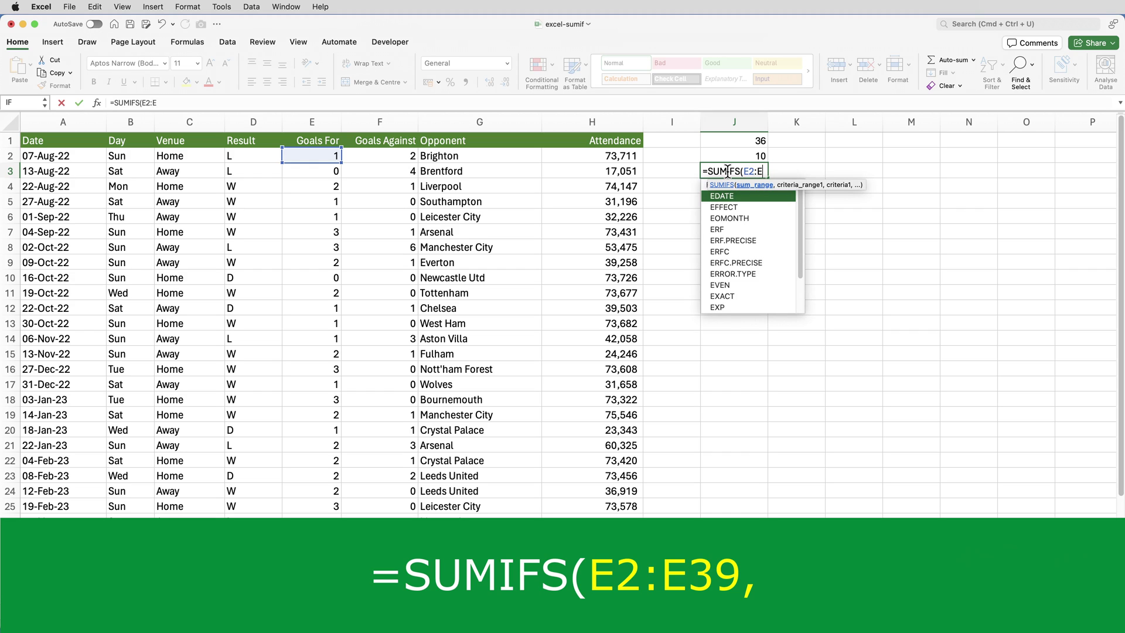
text(39)
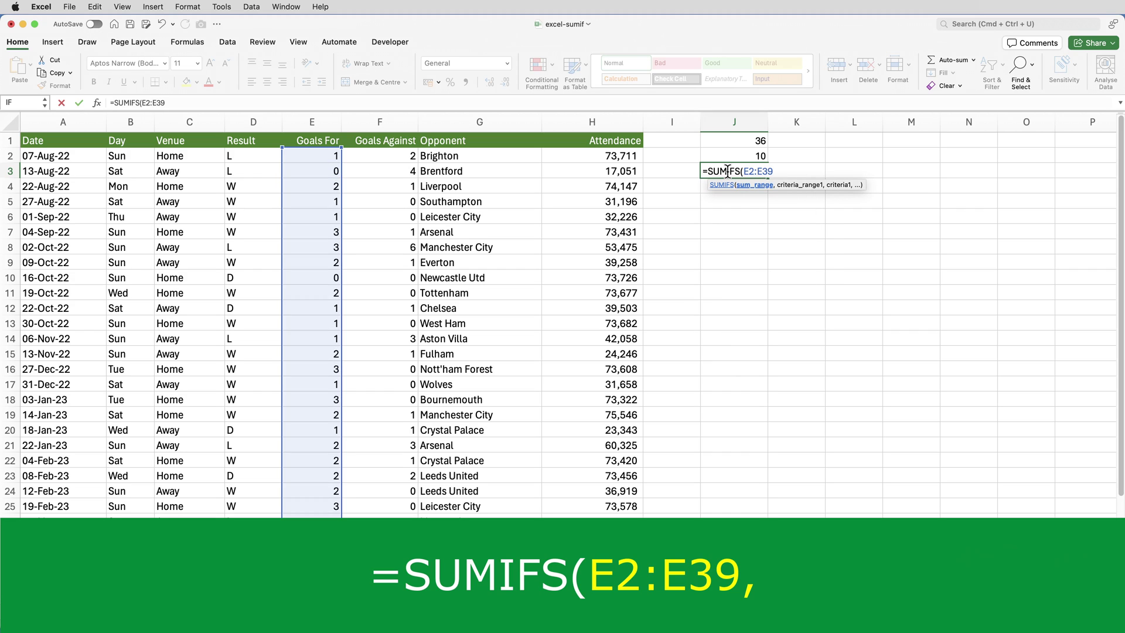
text(,)
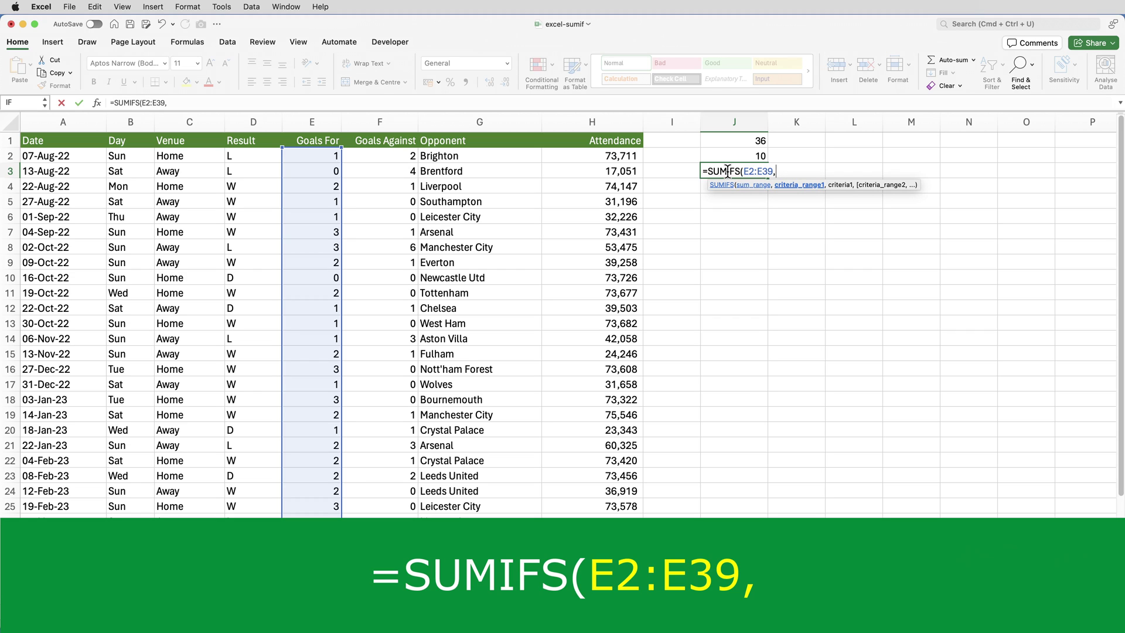
text(C)
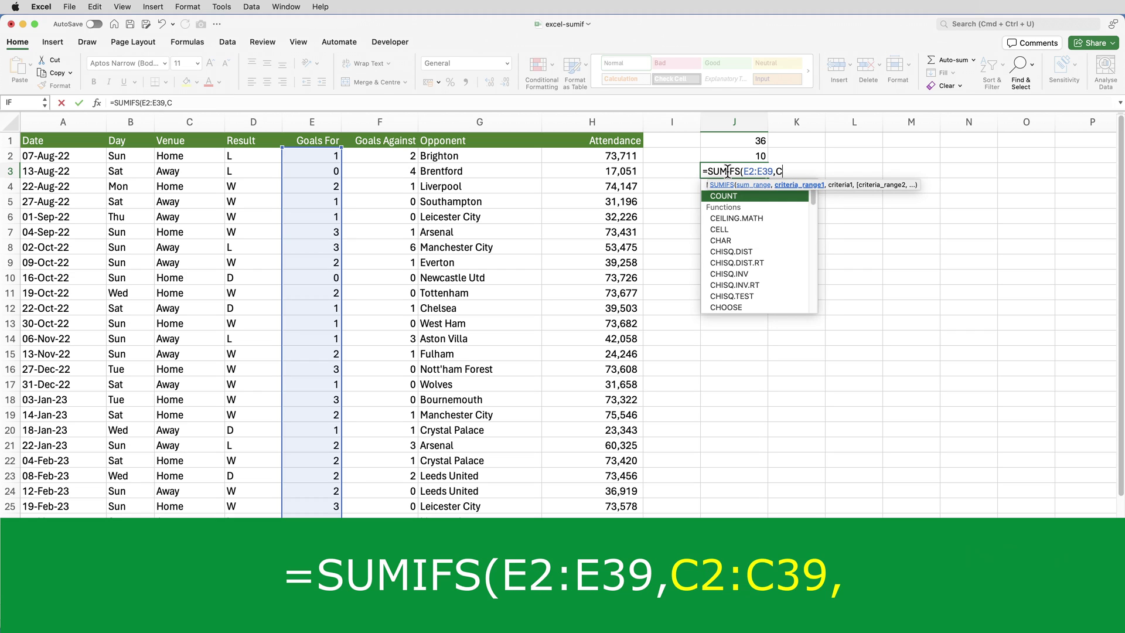
text(2:C39,)
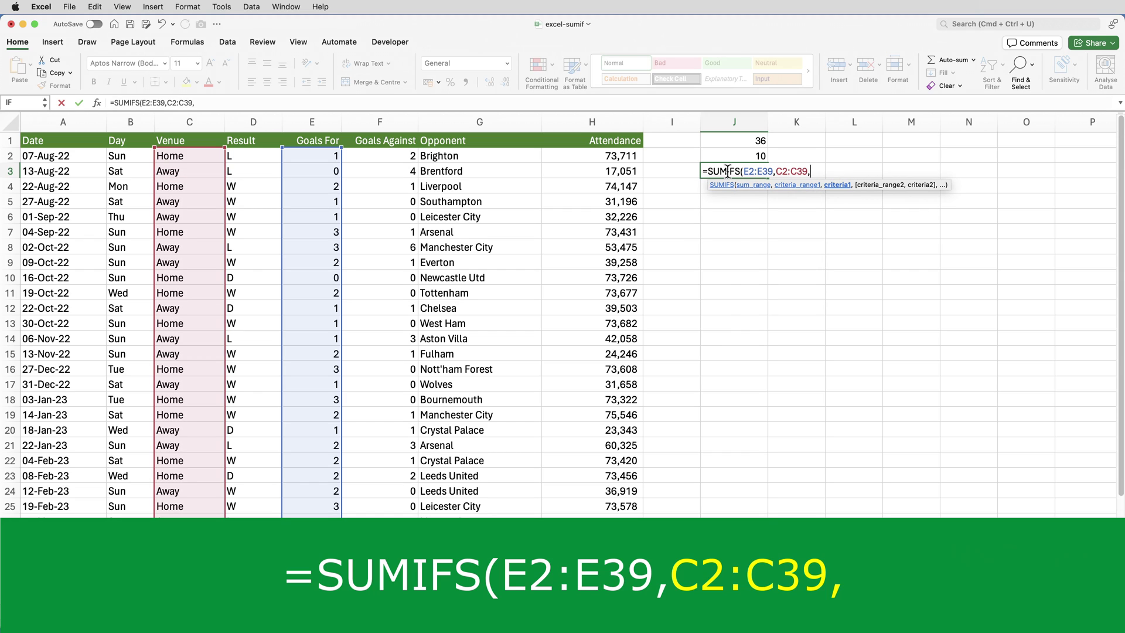
text("Home)
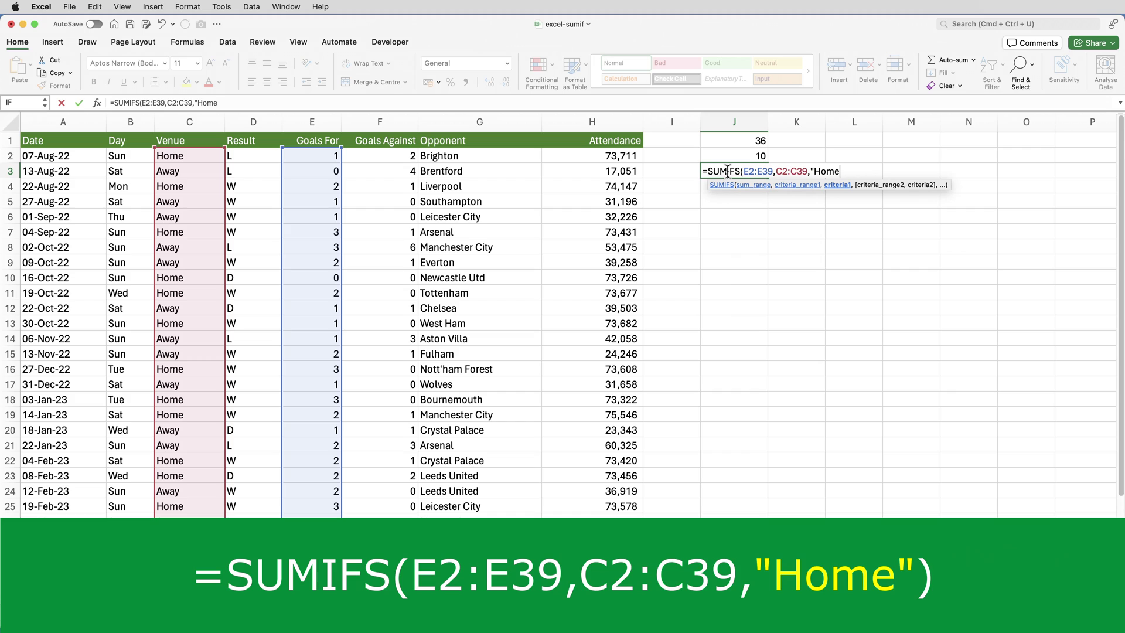
text("))
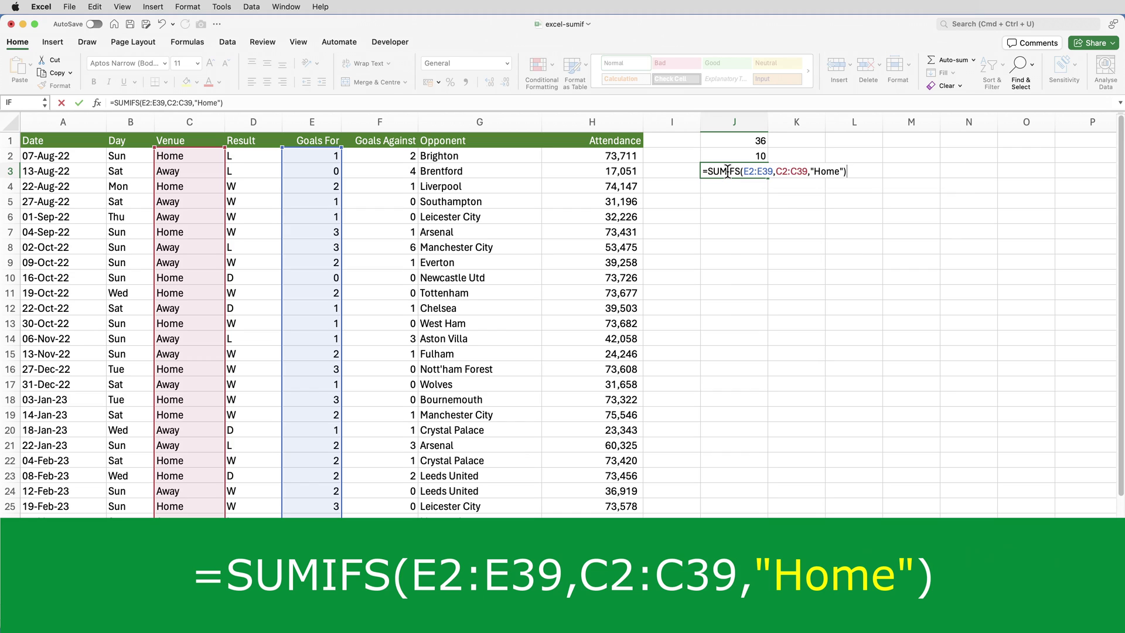